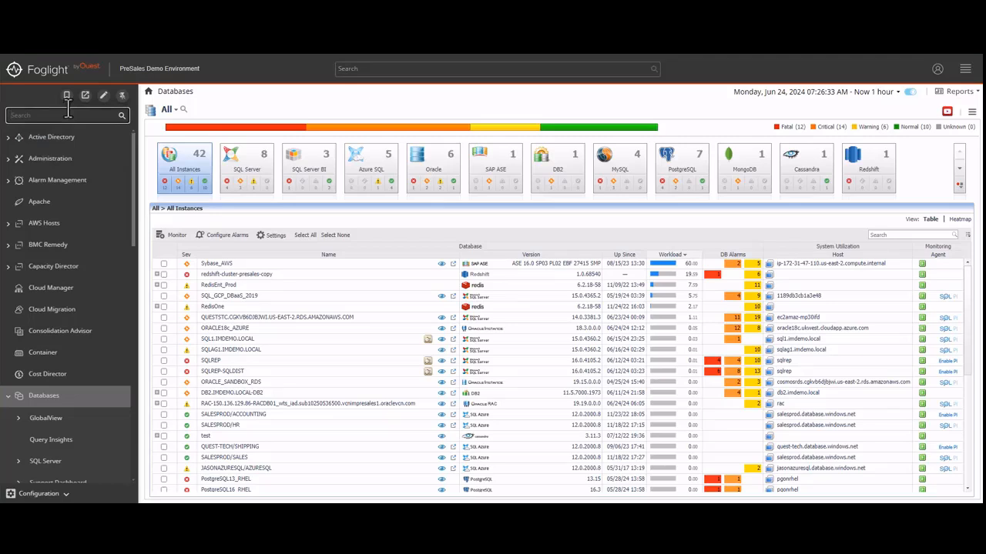
Find the ServiceNow Integration page by searching the navigation for "service", and review its general settings.
text(service)
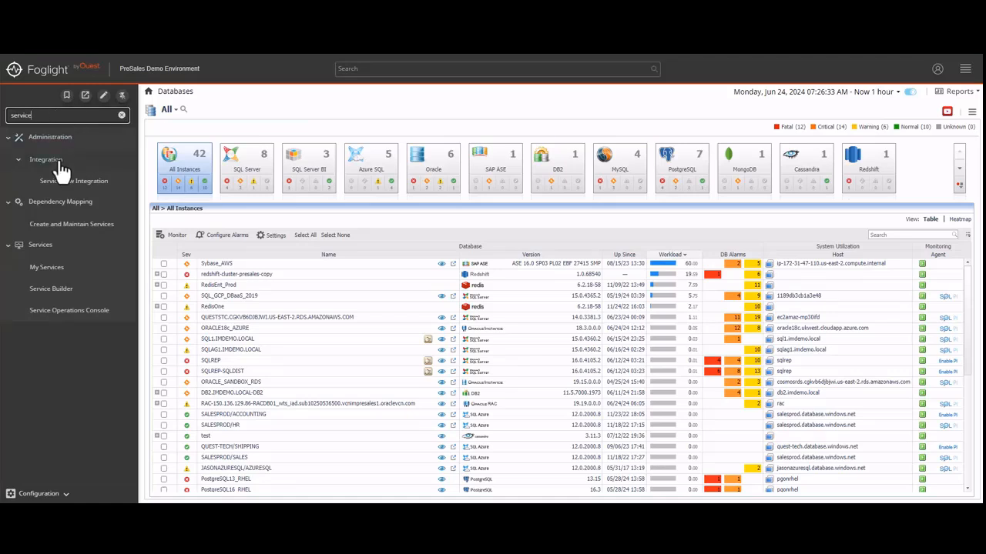
click(90, 186)
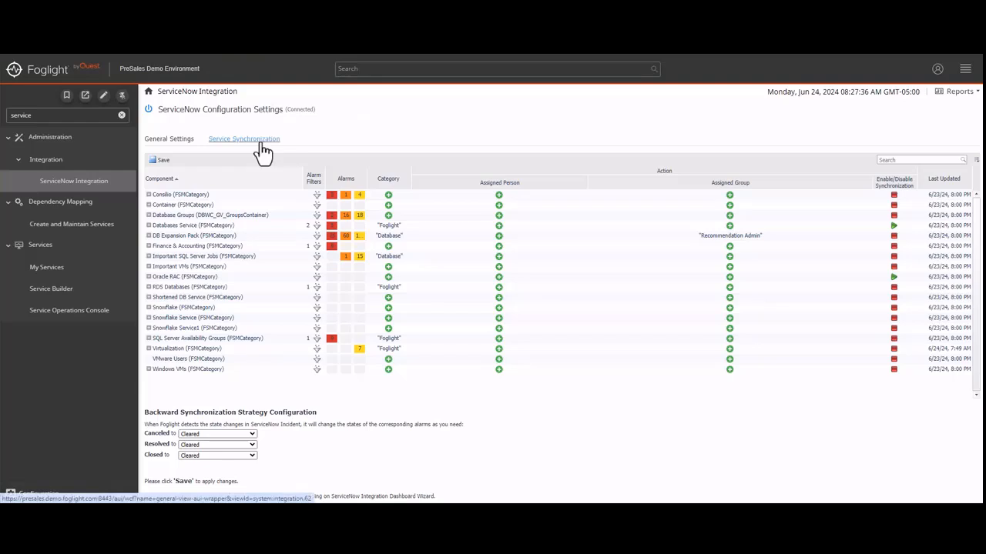
click(169, 144)
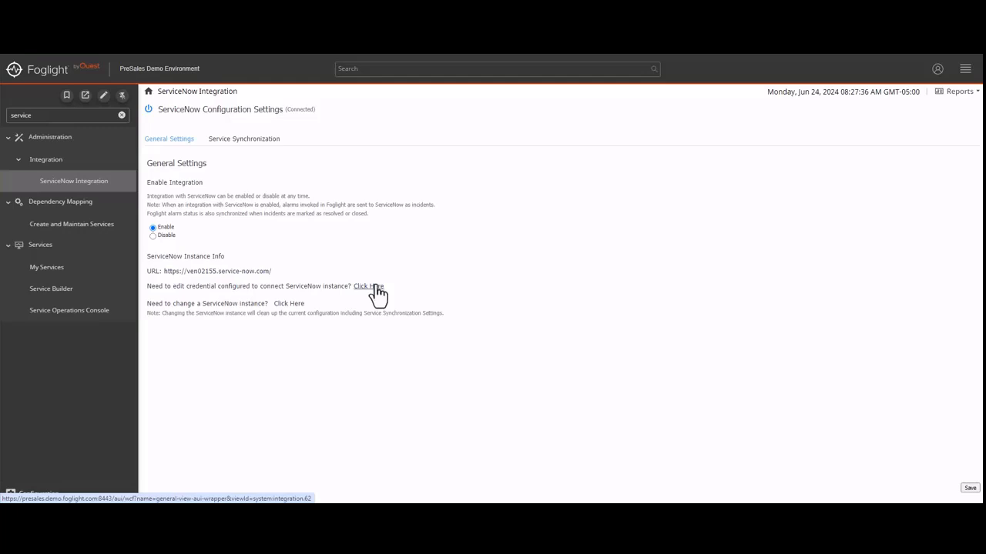
Inspect the incident category choices available in the service synchronization settings, then close them without choosing one.
click(253, 143)
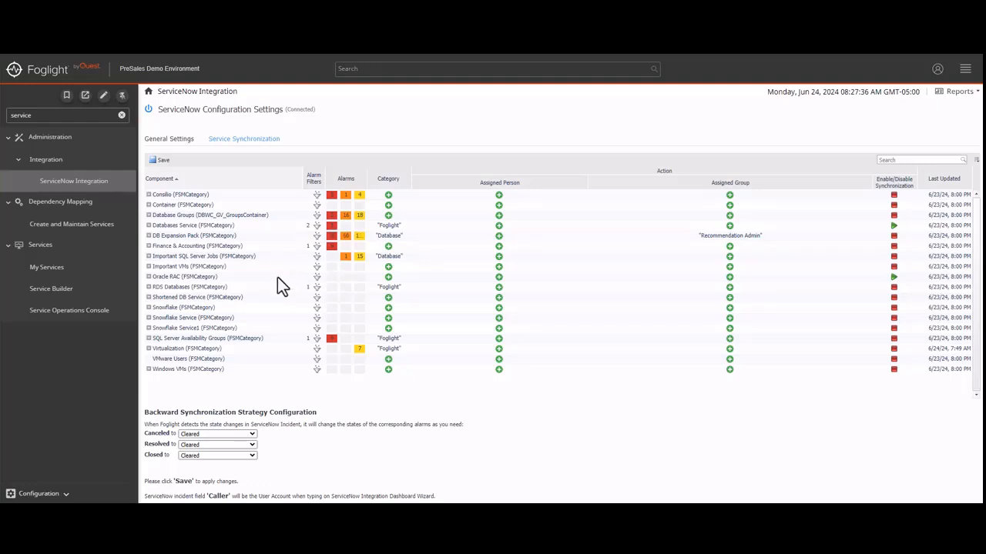
click(389, 232)
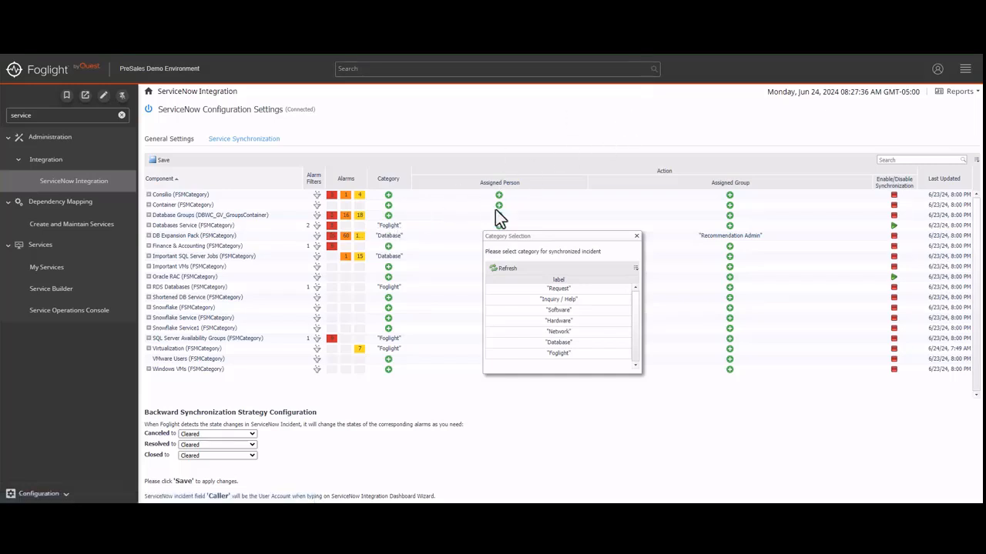
click(636, 236)
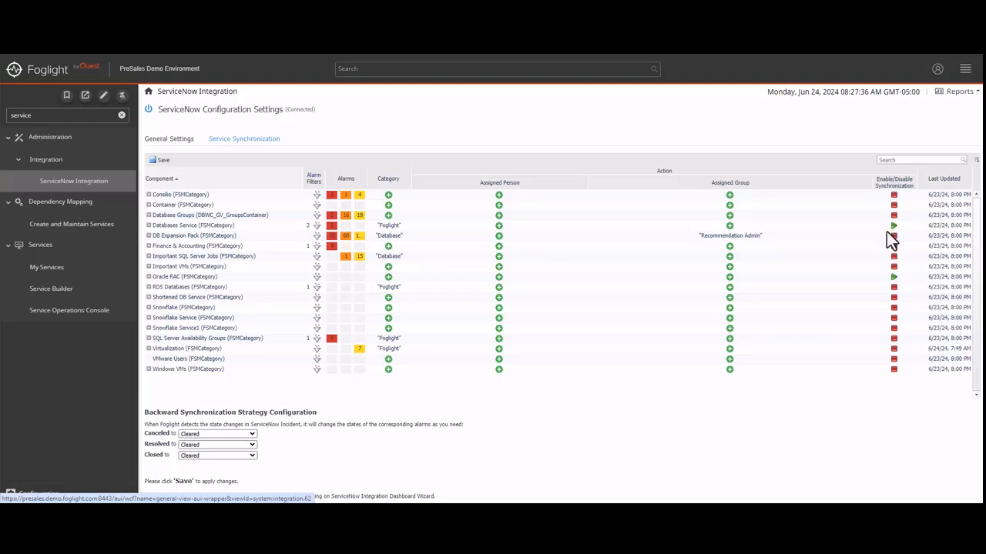
Review the alarm filters defined for Databases Service, including the settings of the Exclude Critical And Warning filter, without changing them.
click(317, 227)
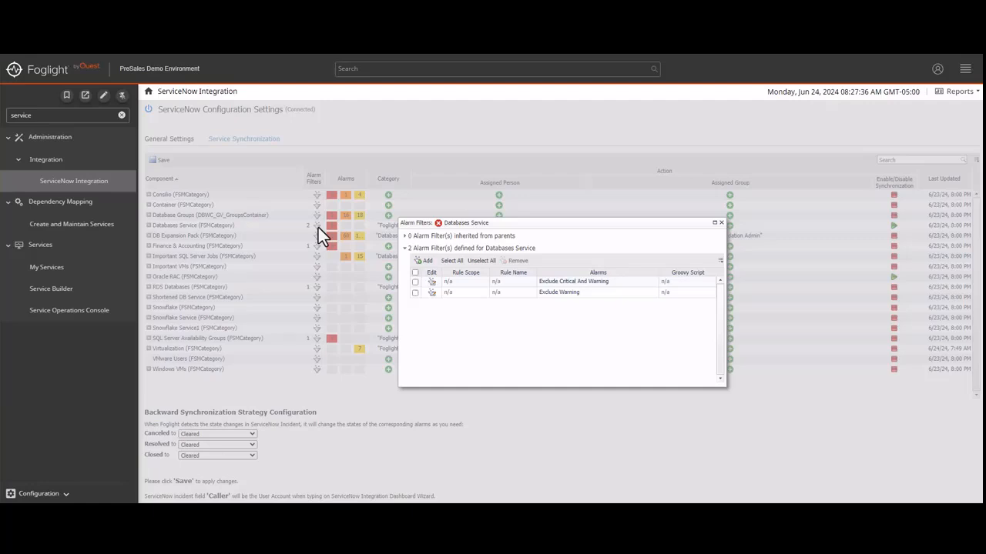
click(431, 283)
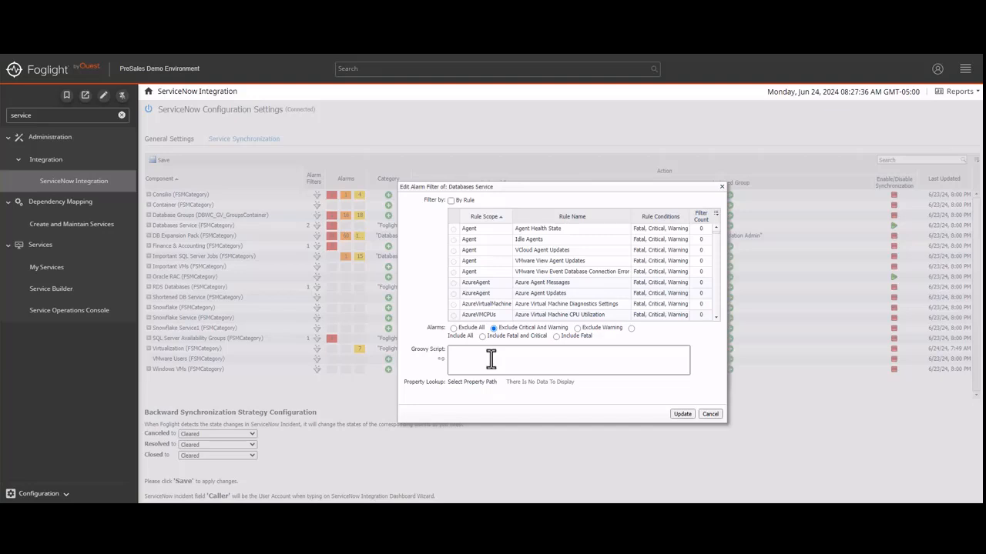
click(722, 186)
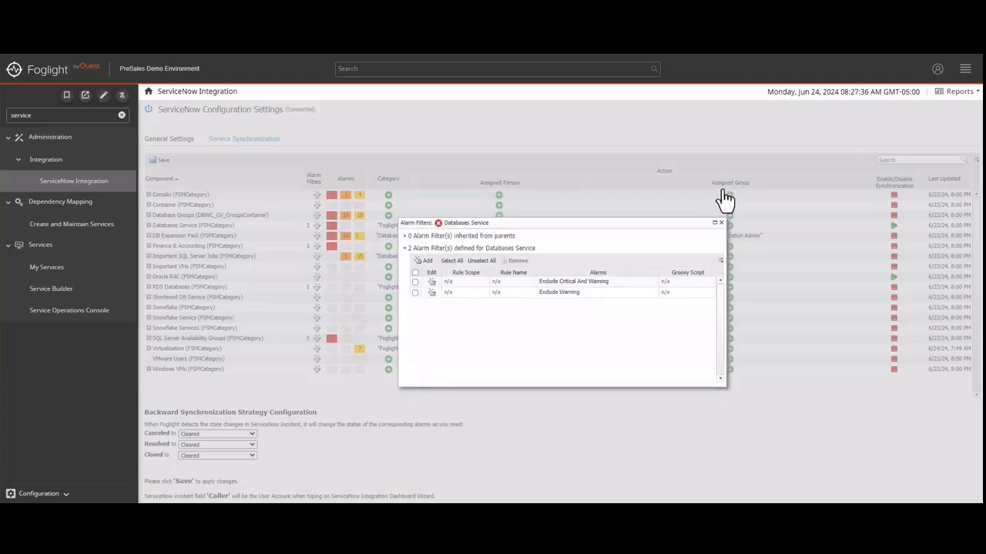
click(720, 223)
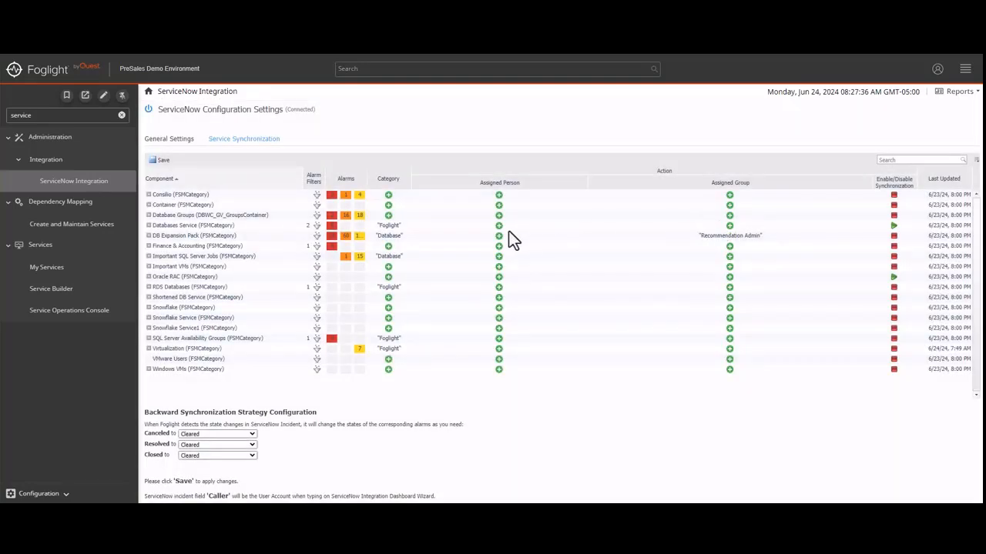
From the Databases Service fatal alarms, open ServiceNow incident INC0010274 and set its state to Awaiting User Info, impact and urgency to 2 - Medium.
click(331, 230)
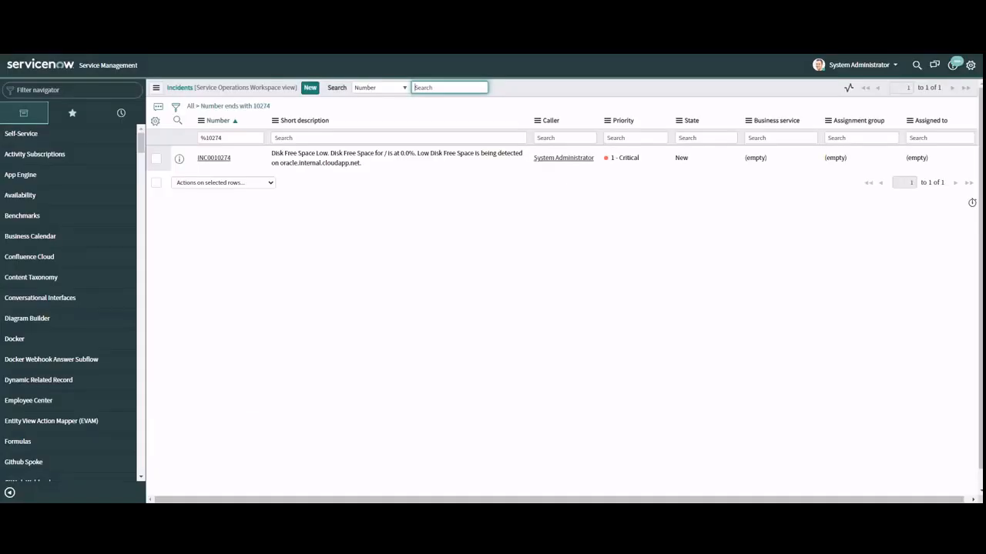
click(222, 160)
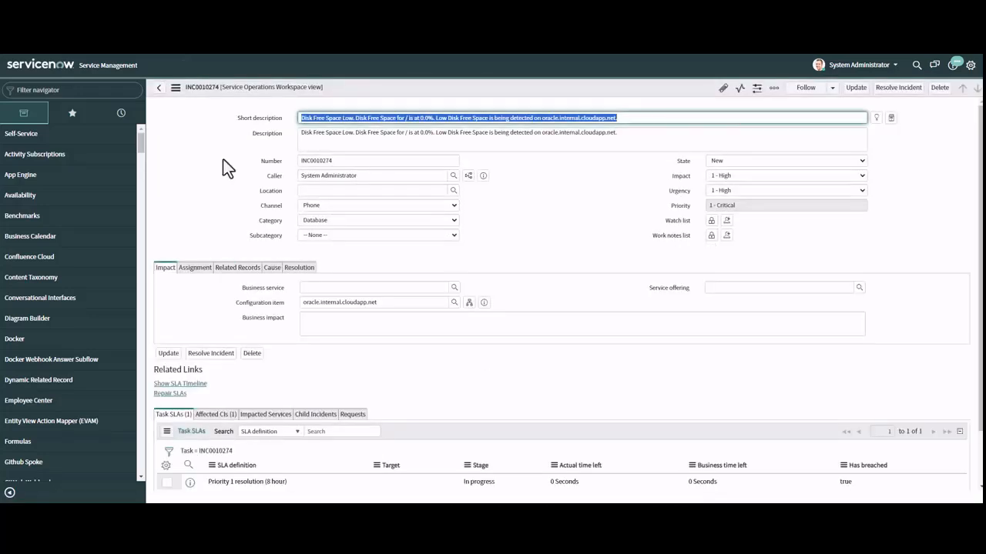
click(854, 171)
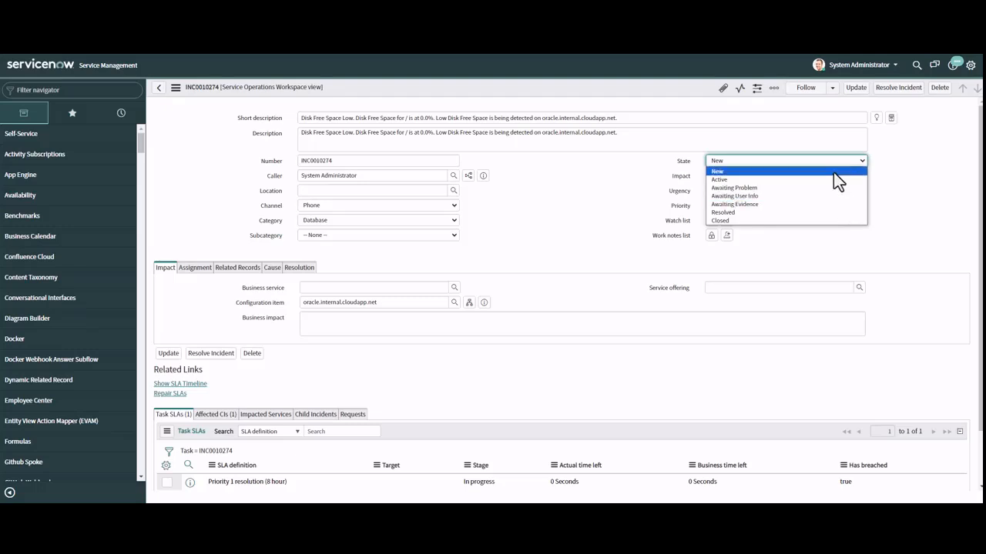
click(834, 180)
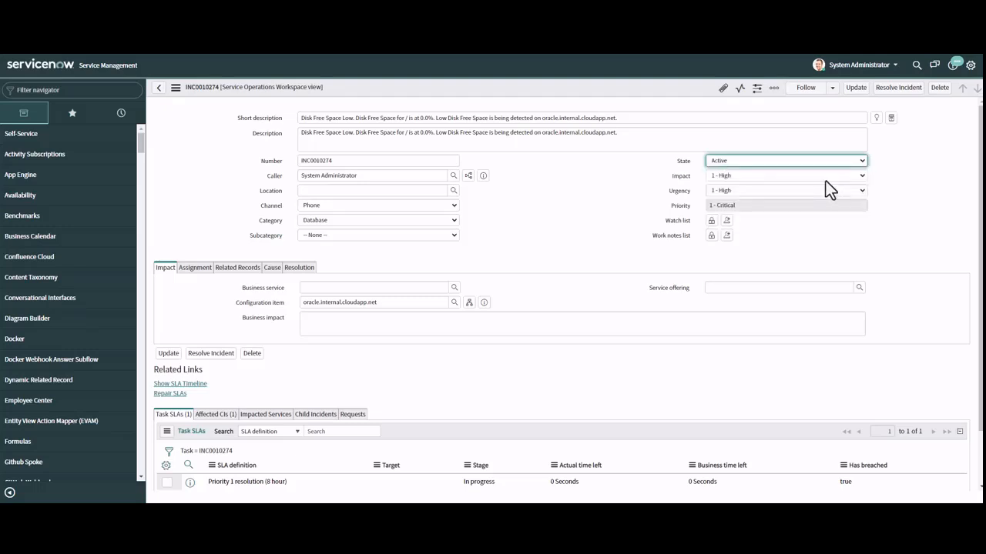
click(824, 177)
click(824, 192)
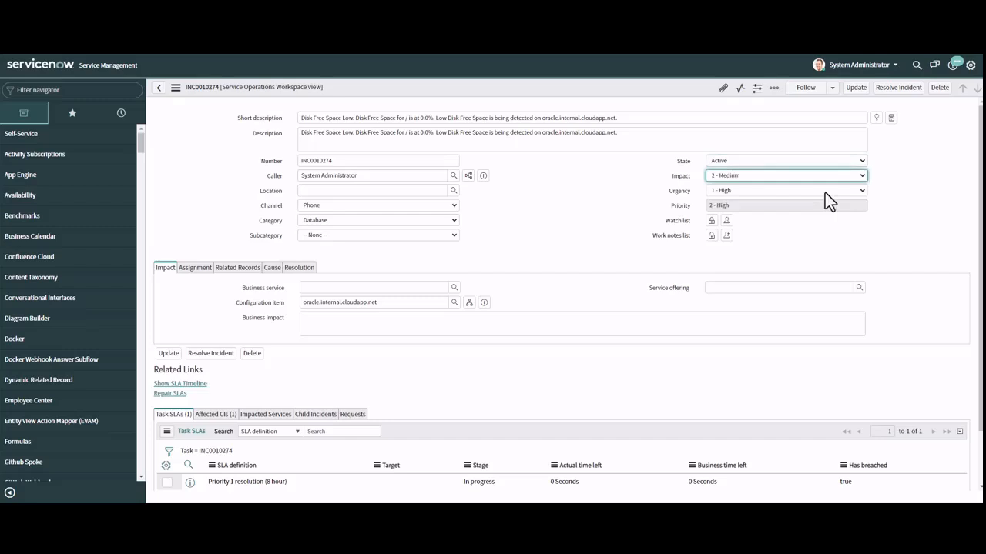
click(749, 161)
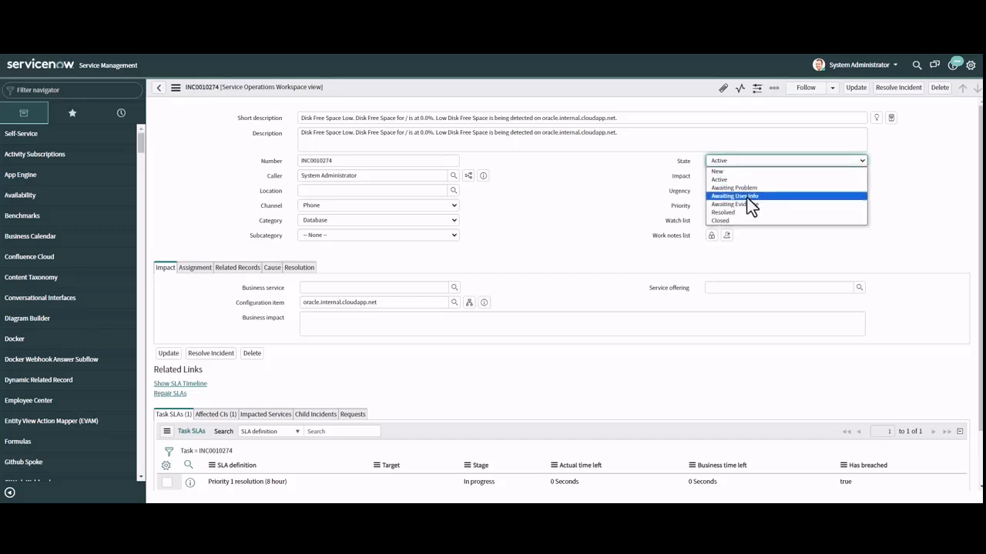
click(749, 196)
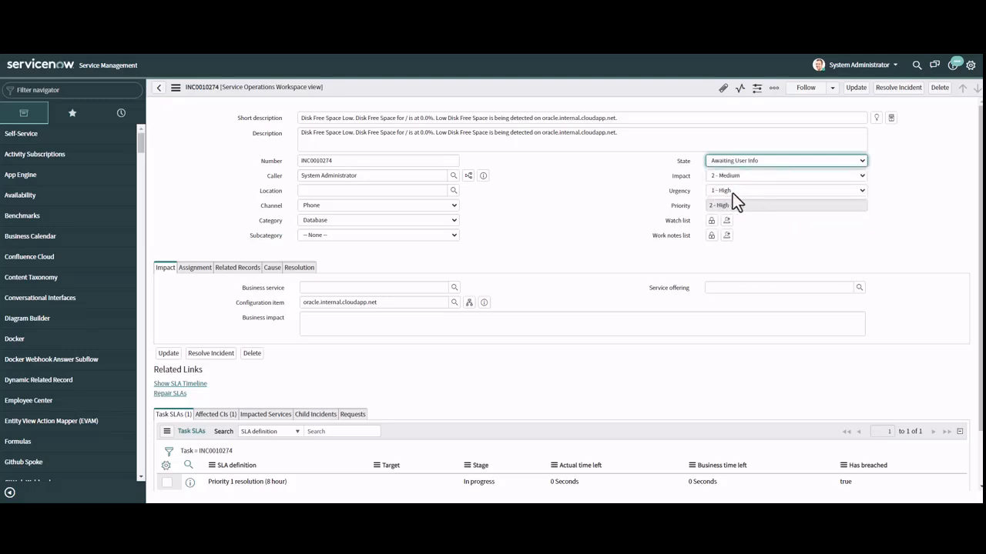
click(732, 193)
click(731, 210)
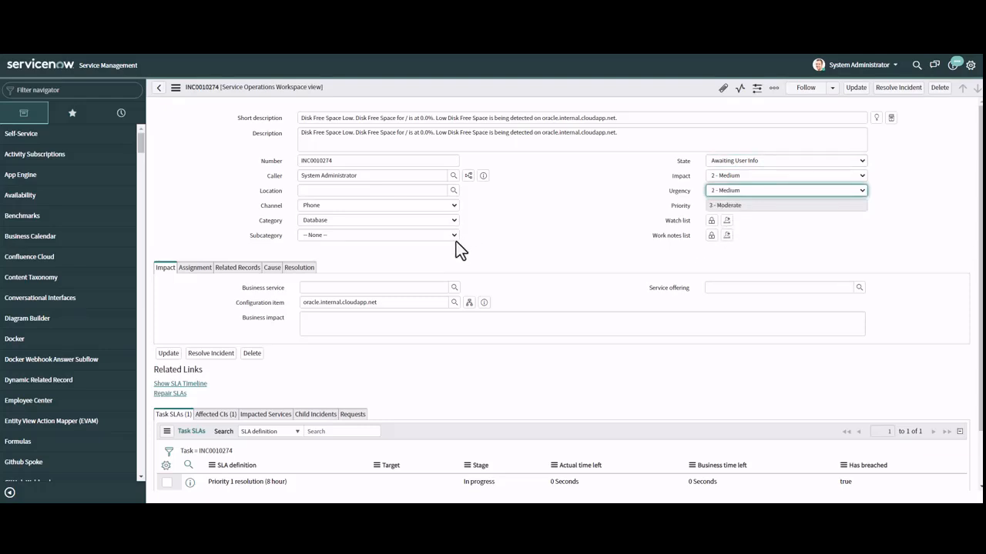
Check the incident's assignment, related records and impact details, and save the updated incident.
click(195, 268)
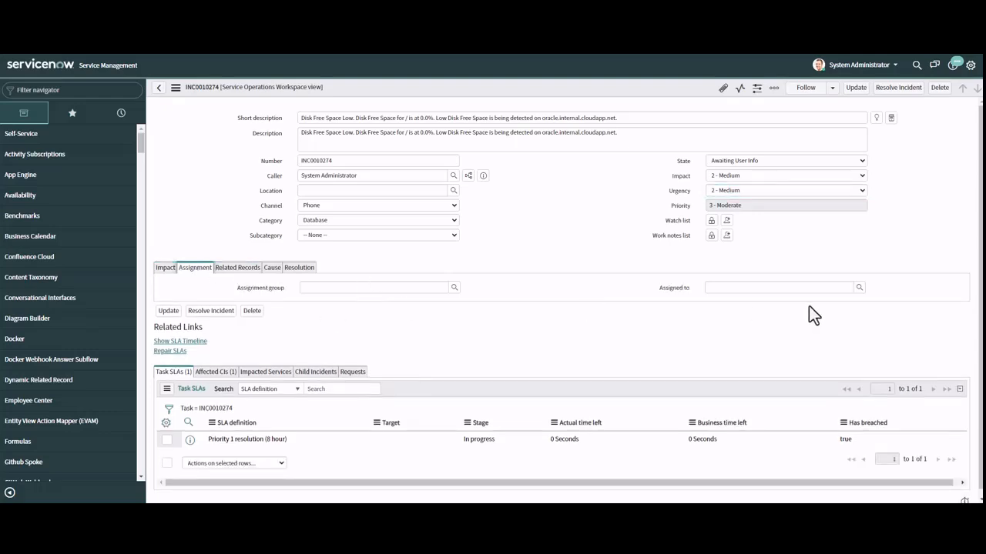
click(237, 268)
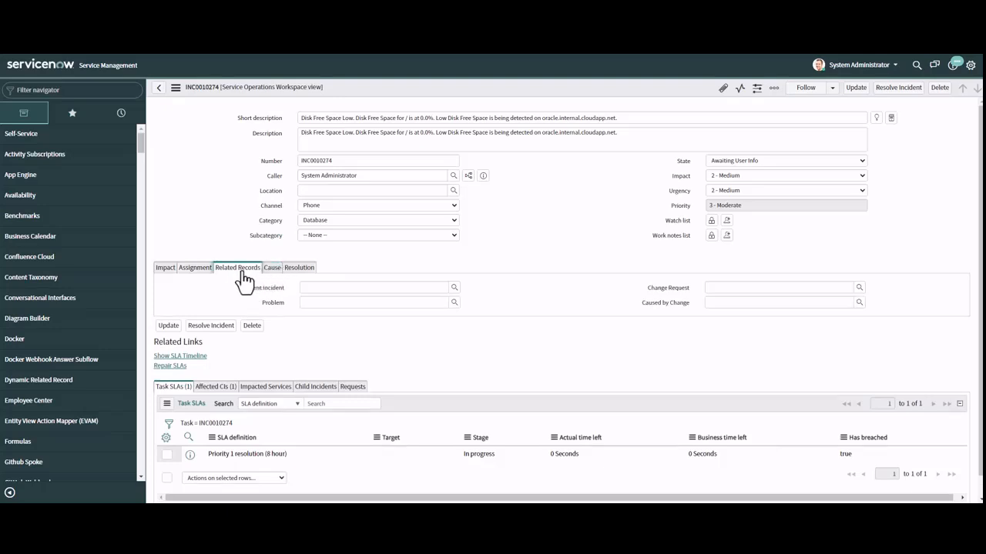
click(165, 270)
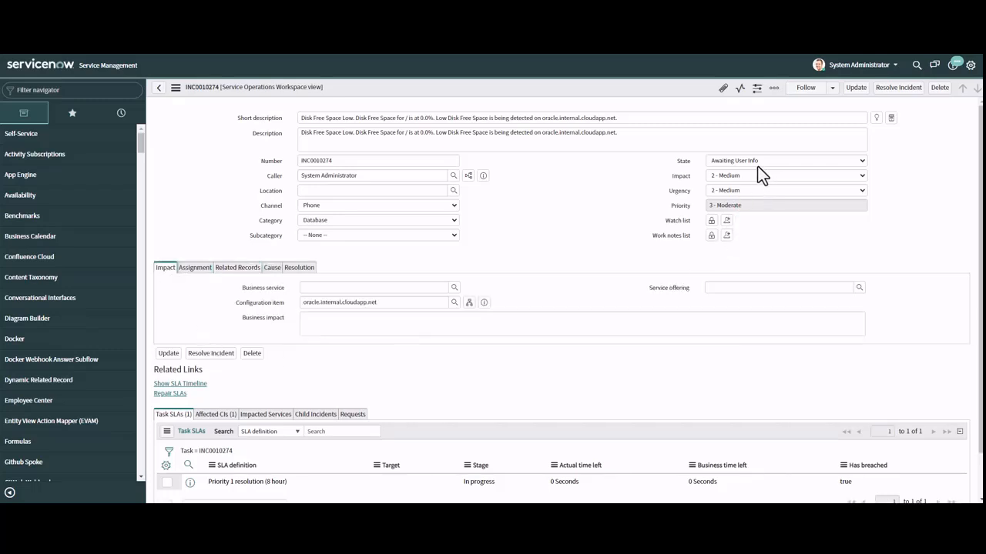
click(169, 353)
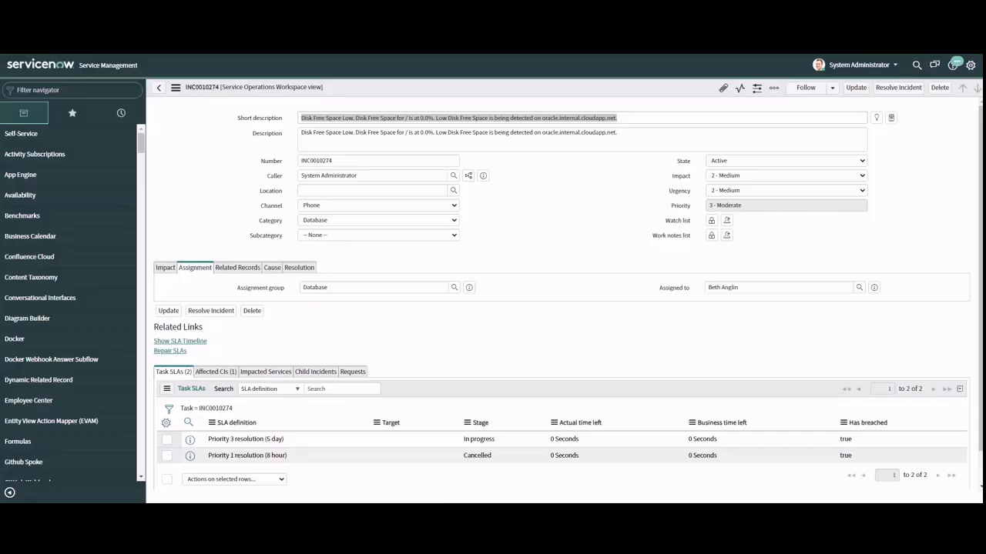
Set the incident's state to Resolved and enter the customer-visible comment "REsolved incident".
click(748, 165)
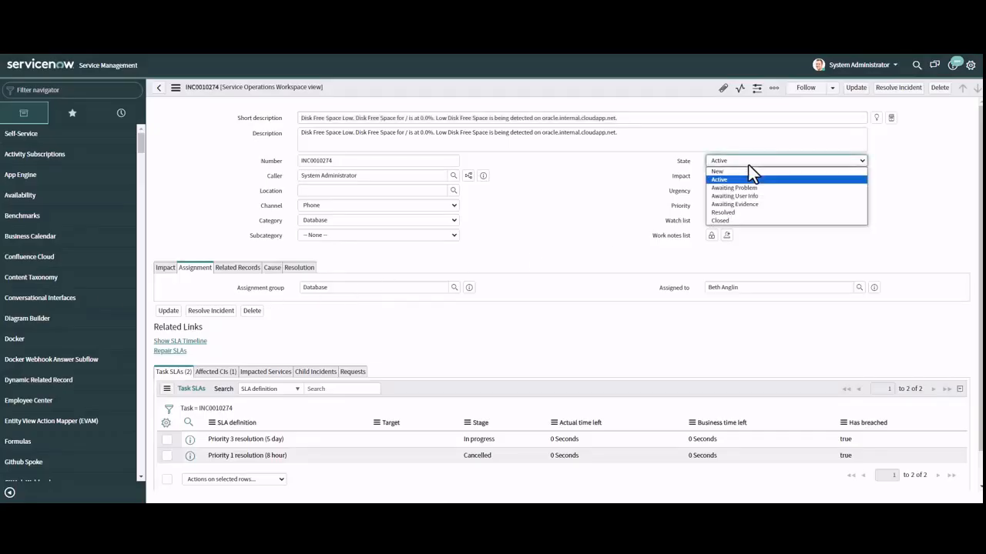
click(748, 214)
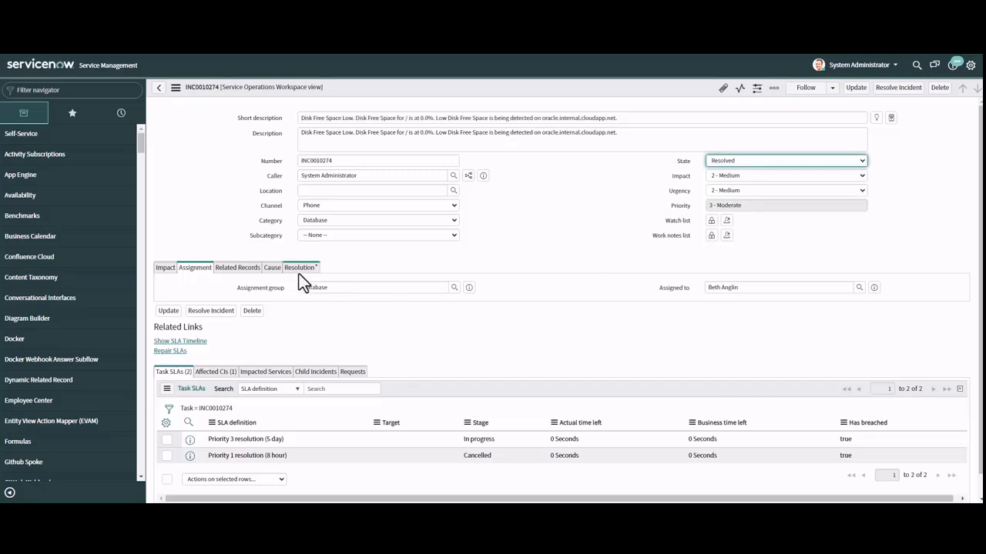
click(209, 311)
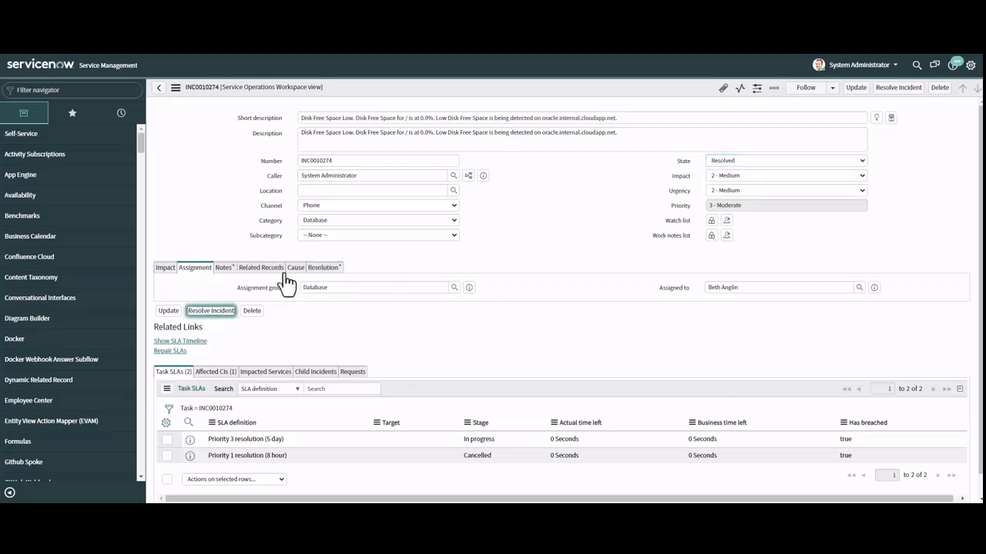
click(224, 267)
click(351, 333)
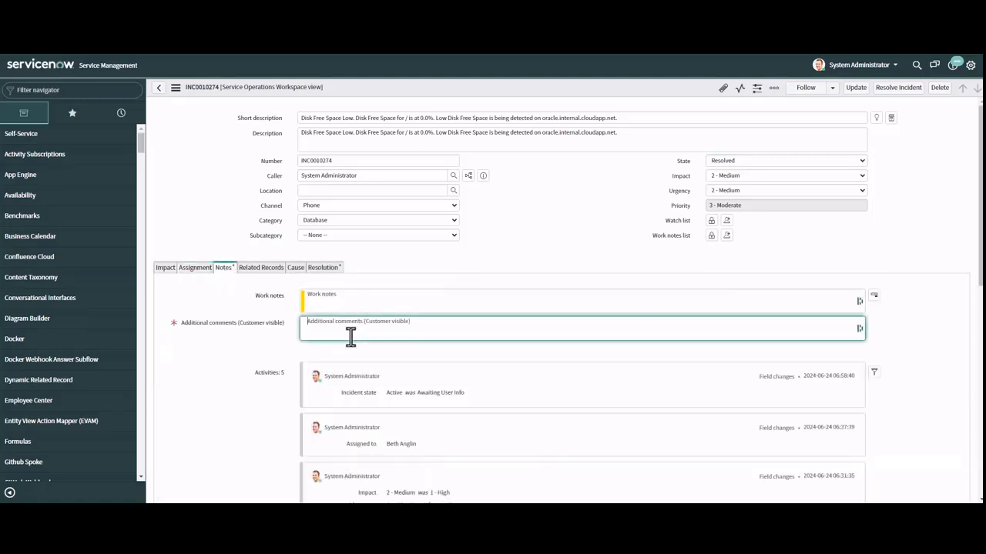
text(REsolved)
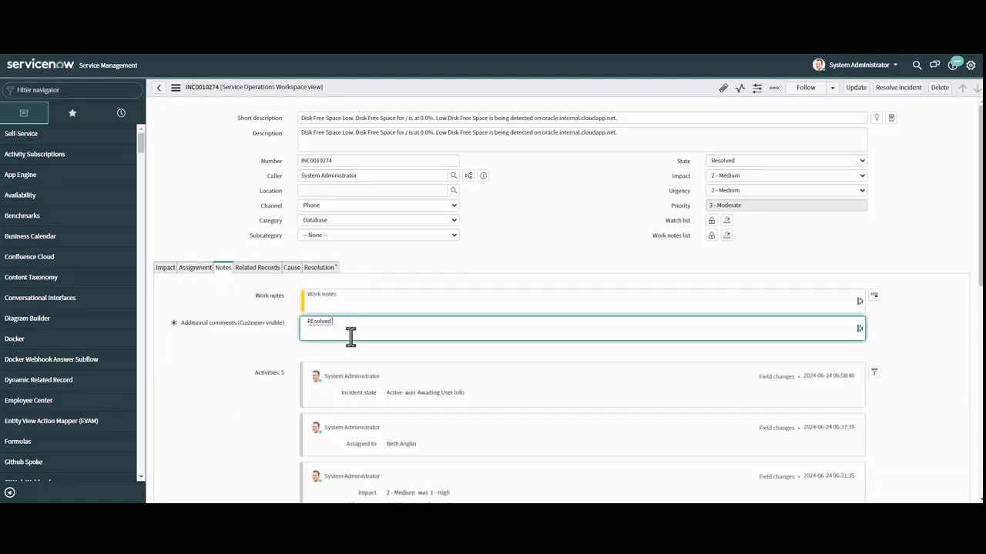
text( incident)
Enter "Resolved Incident" as the close notes, set the close code to Solved (Work Around), and save the incident.
click(317, 268)
click(328, 312)
text(Re)
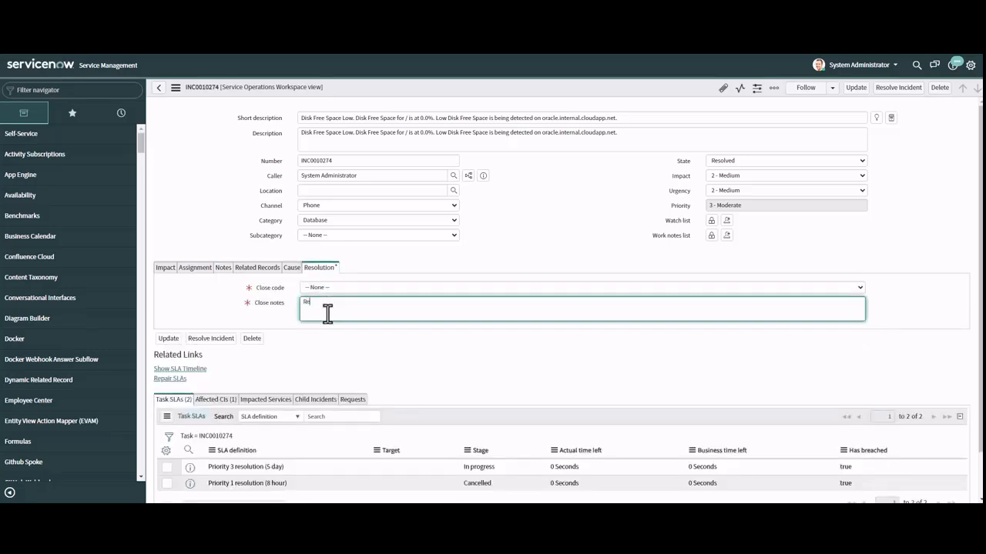
text(solved incident)
click(352, 287)
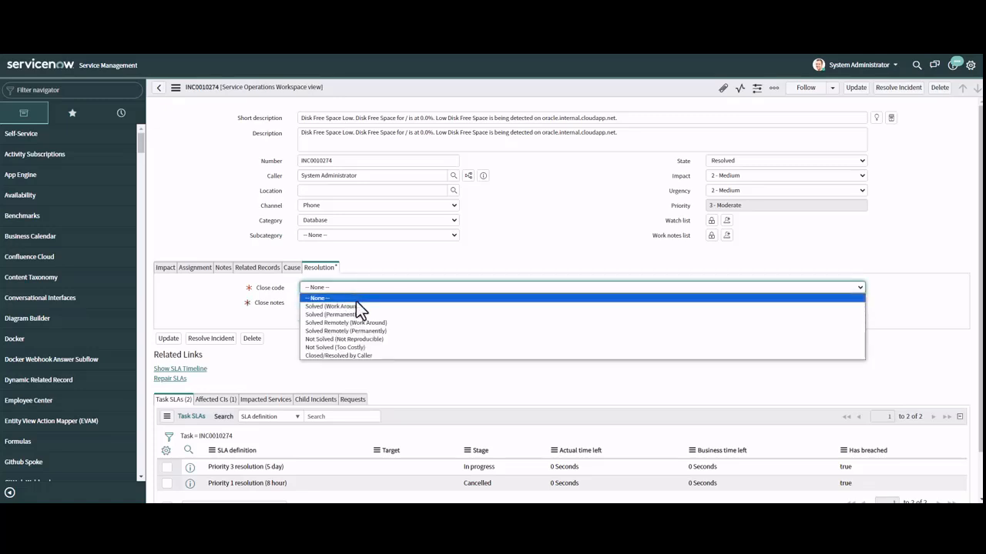
click(355, 306)
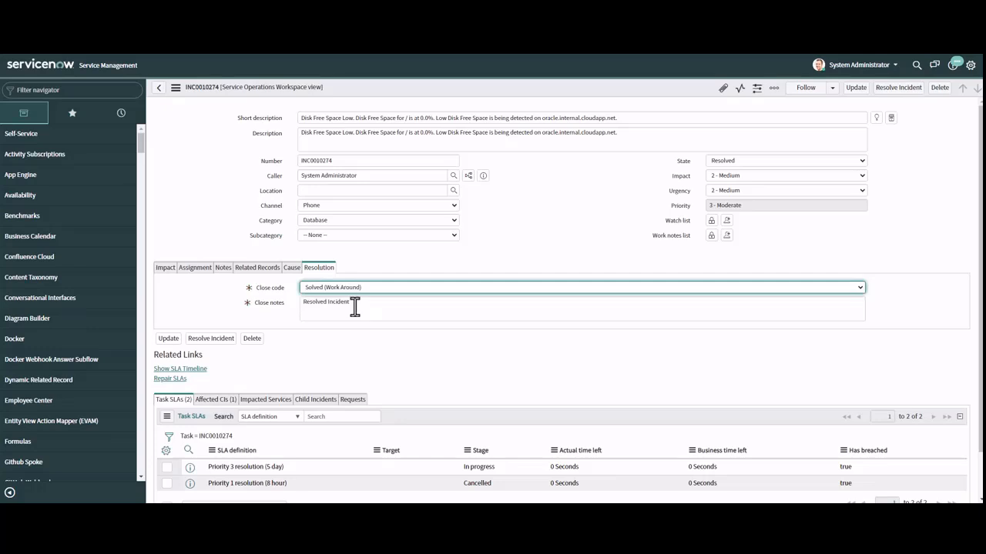
click(167, 338)
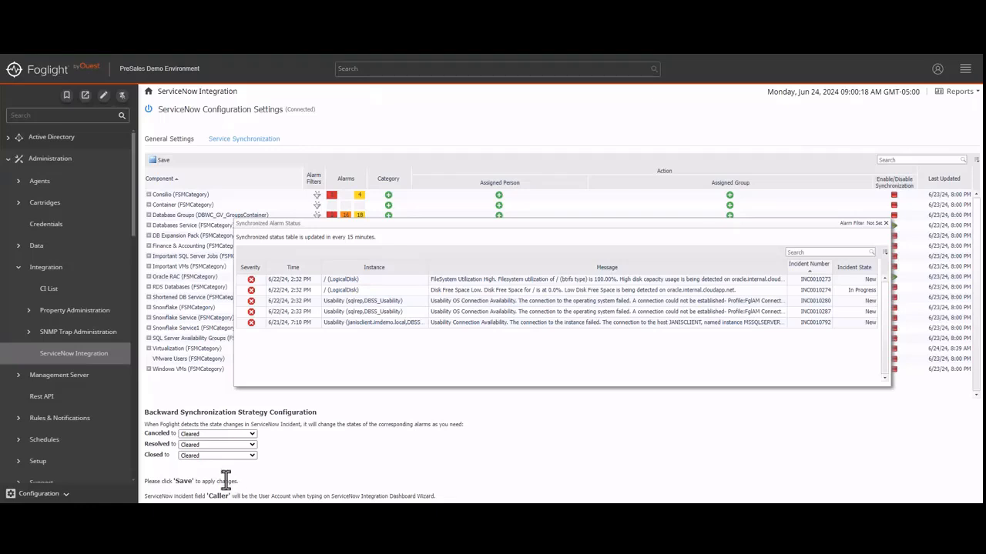
Close the synchronized alarm status and examine the backward synchronization options for canceled incidents.
click(885, 224)
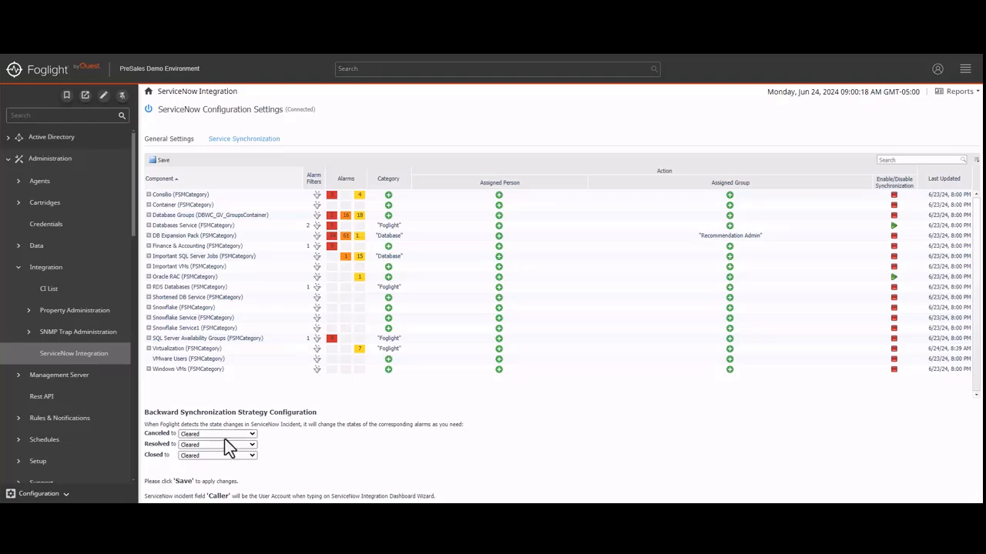
click(225, 435)
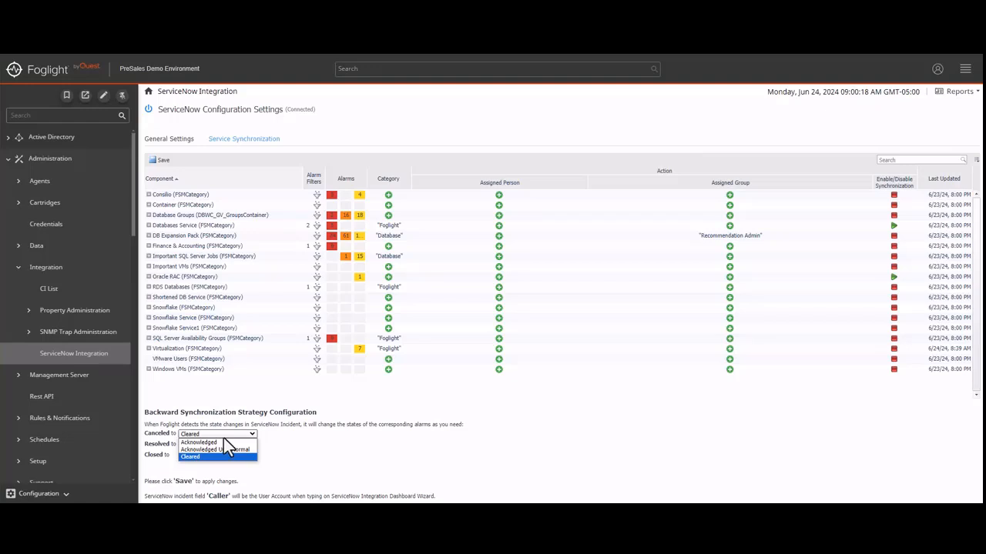
click(307, 449)
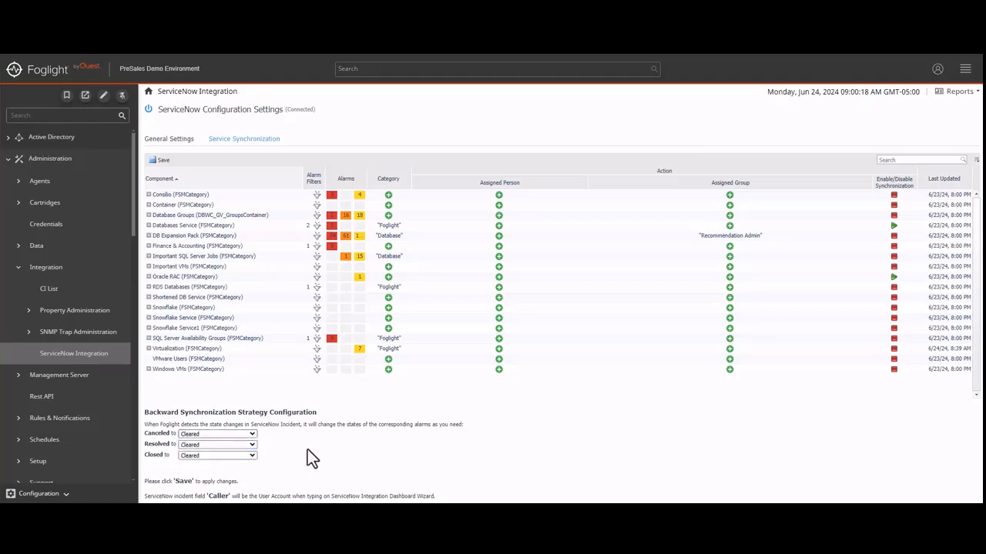
Set the backward synchronization for resolved incidents to Acknowledged and save the configuration.
click(194, 446)
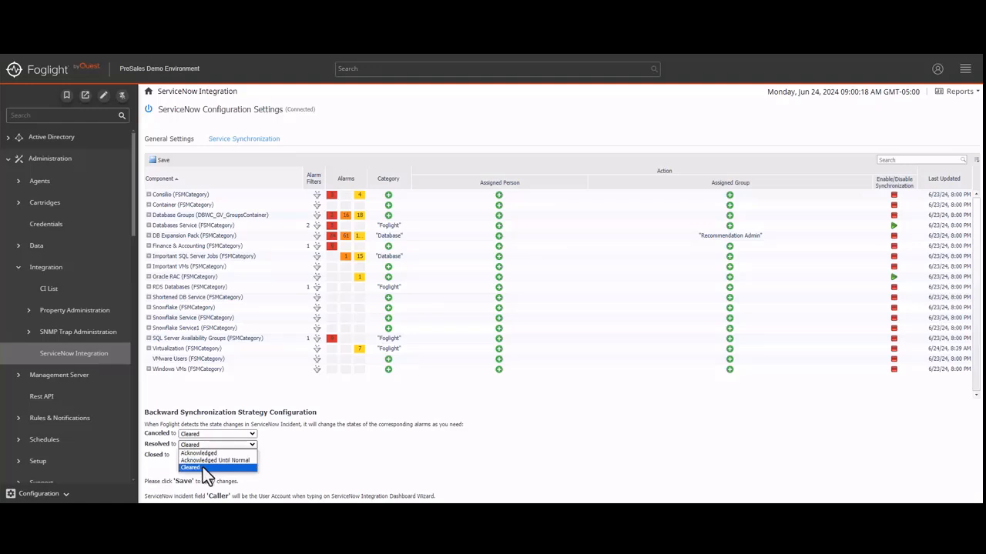
click(195, 453)
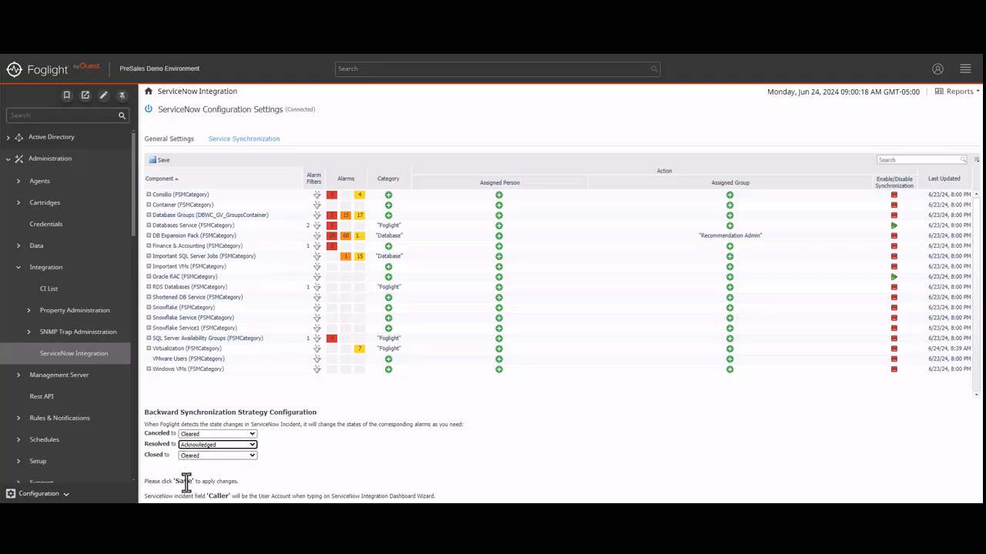
click(162, 161)
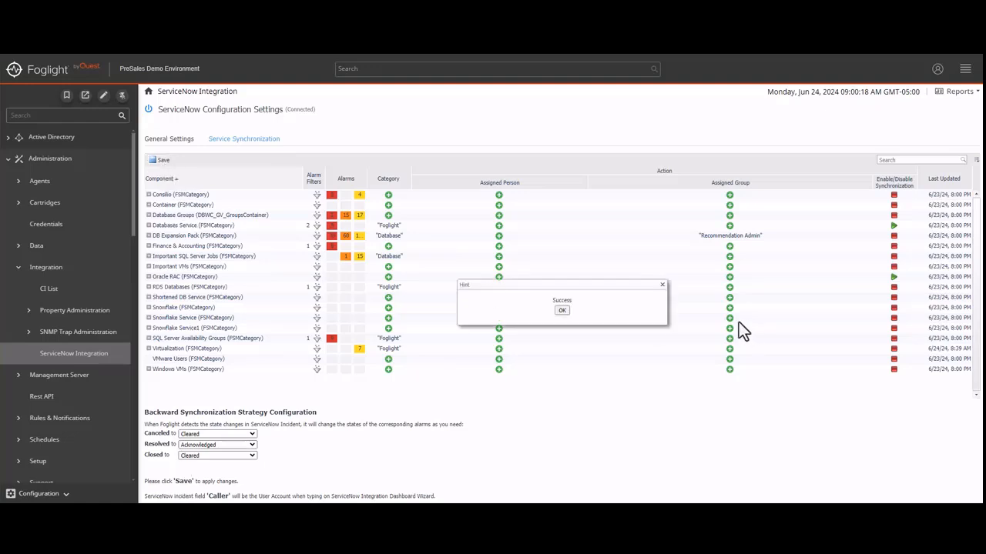
click(562, 310)
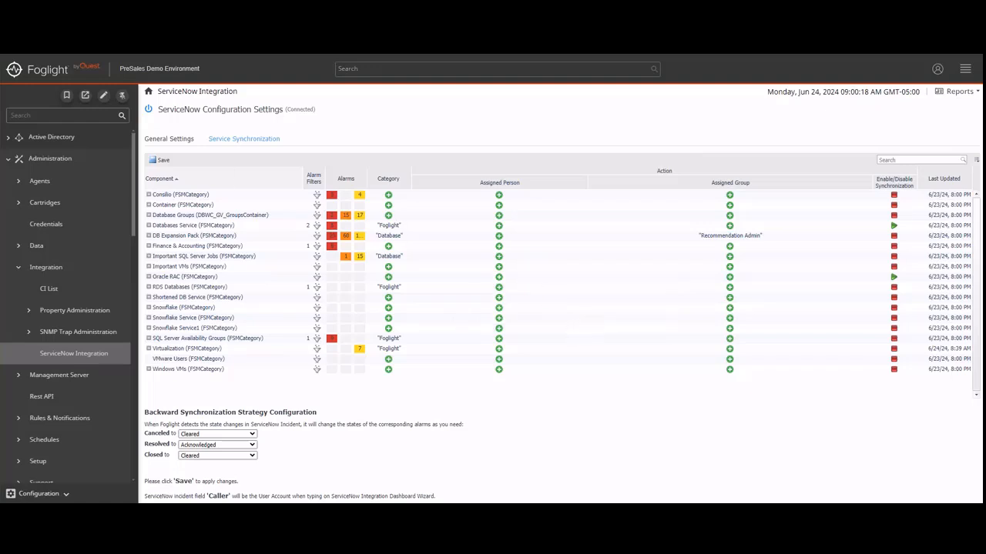
Check the synchronized incident states of the Databases Service fatal alarms, and set the backward synchronization for resolved incidents to Cleared.
click(332, 226)
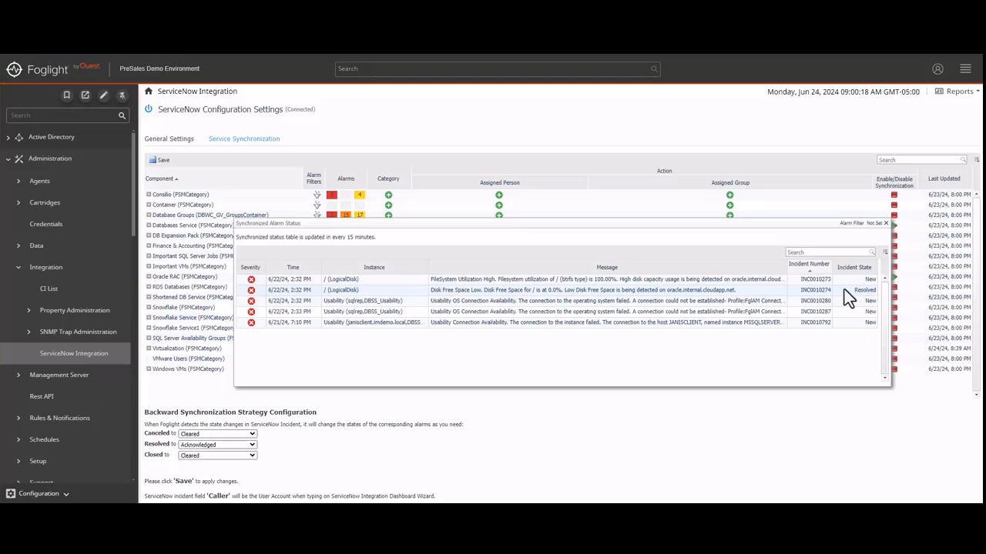
click(199, 445)
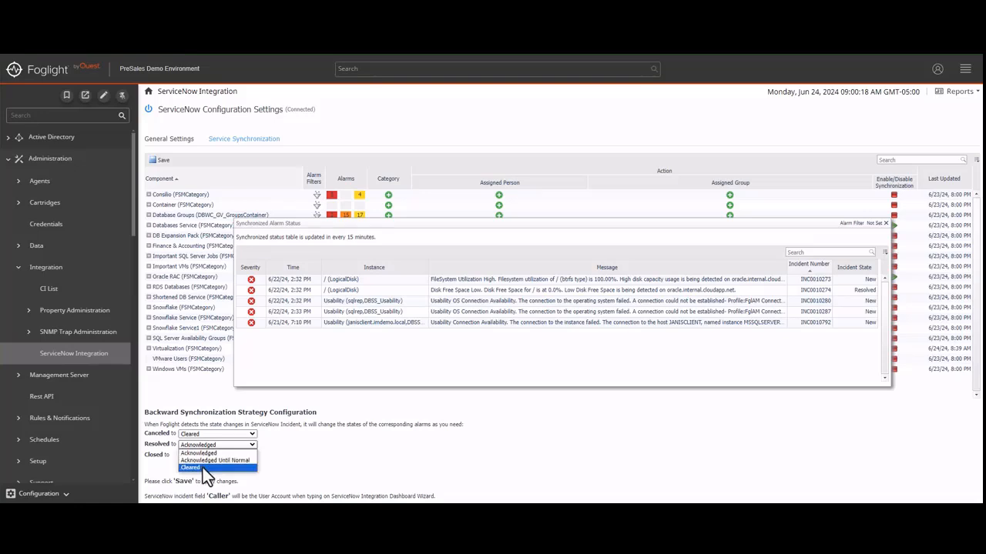
click(203, 467)
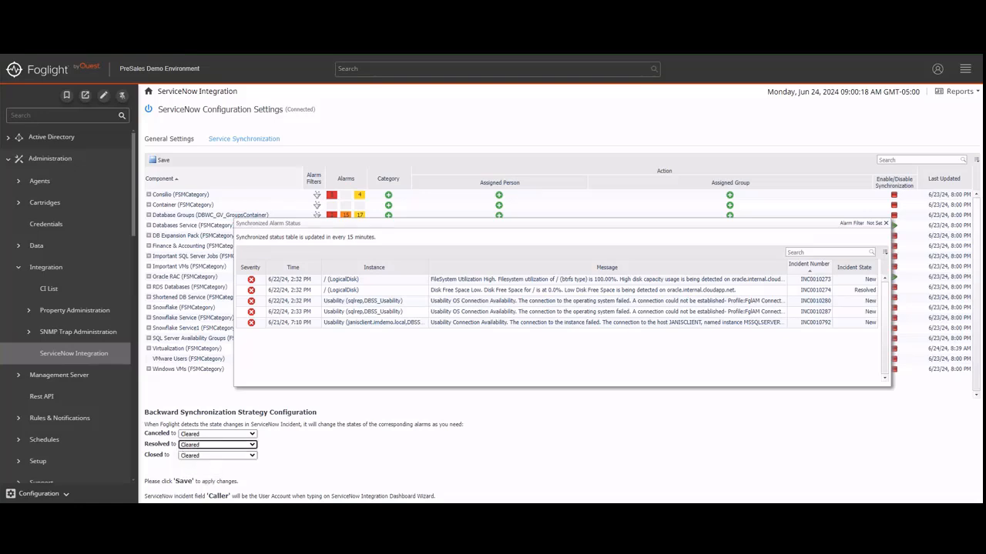